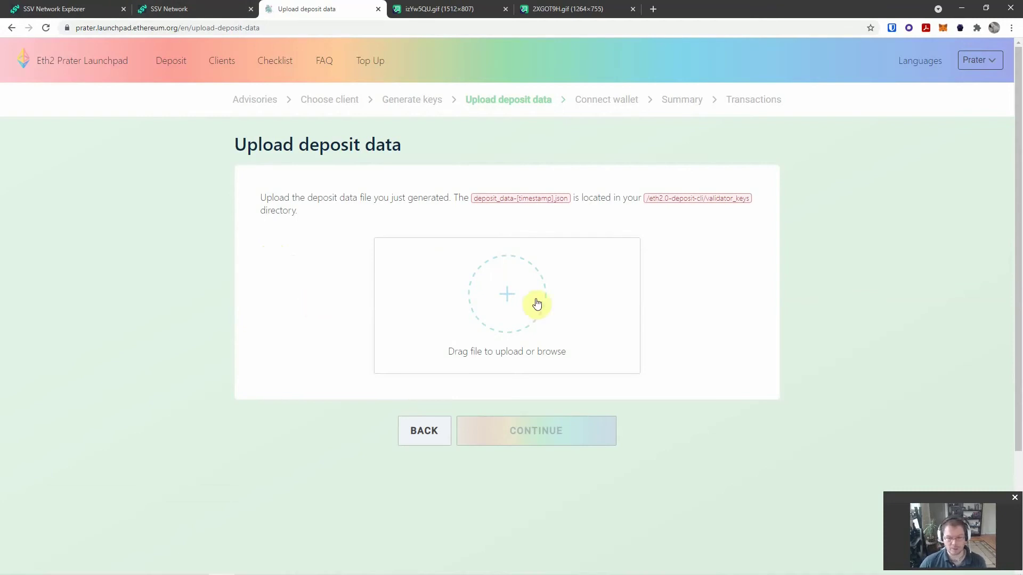
# Step: Upload deposit_data-1626791274.json from Downloads as the deposit data and continue to the wallet connection
pyautogui.click(507, 295)
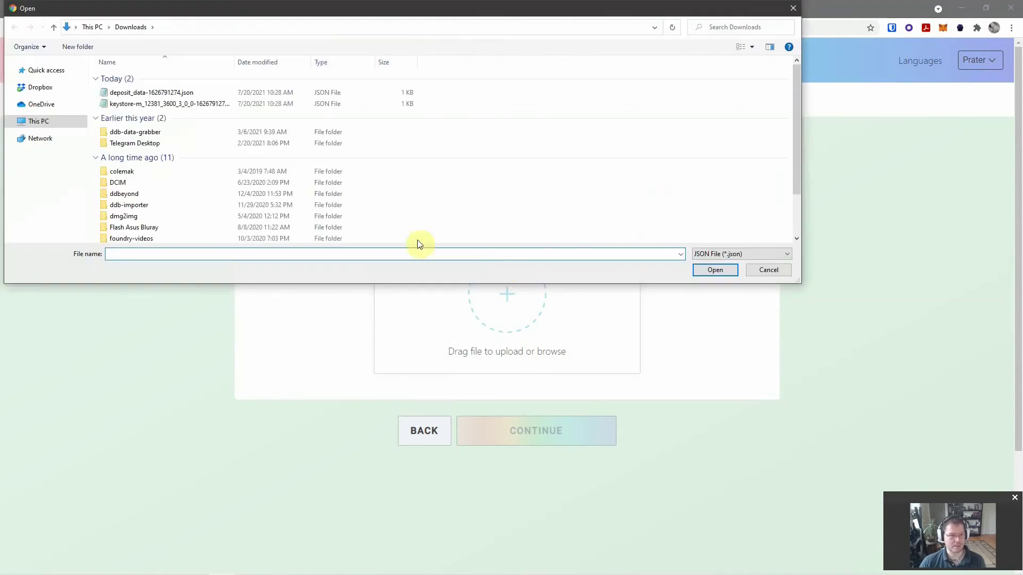
pyautogui.doubleClick(138, 92)
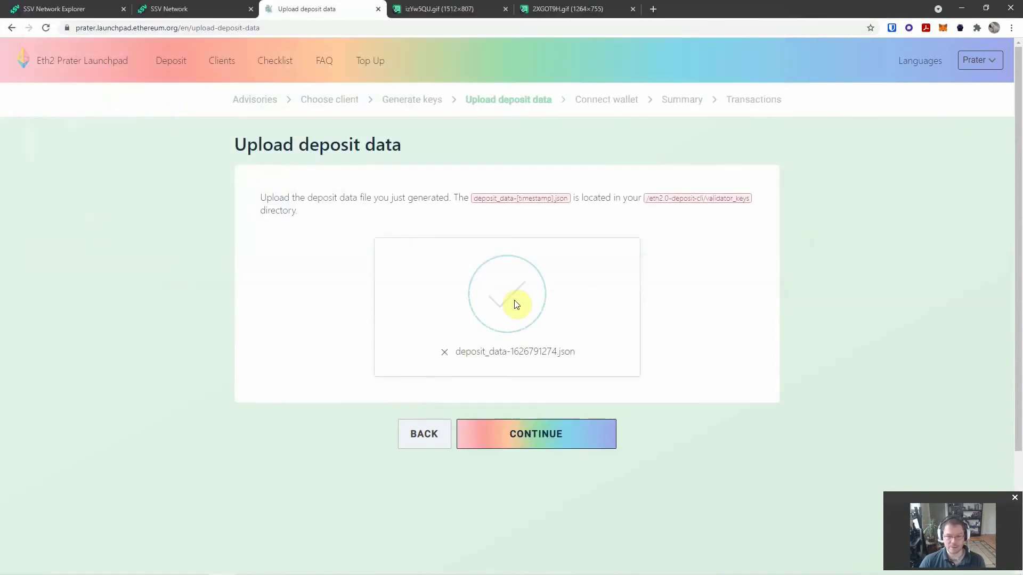
pyautogui.click(556, 441)
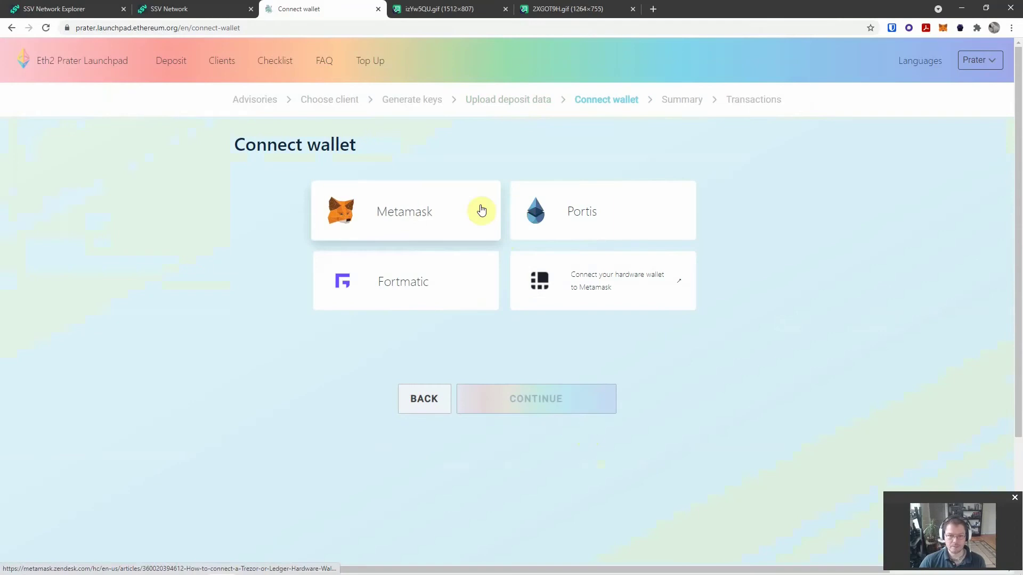
# Step: Connect the Metamask wallet to the launchpad
pyautogui.click(415, 216)
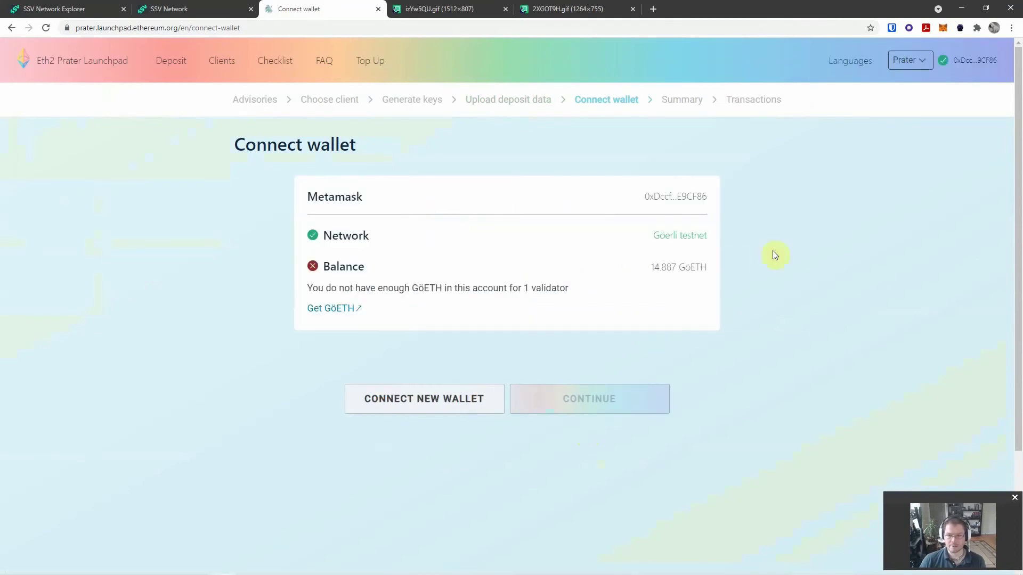
pyautogui.click(938, 28)
pyautogui.click(940, 28)
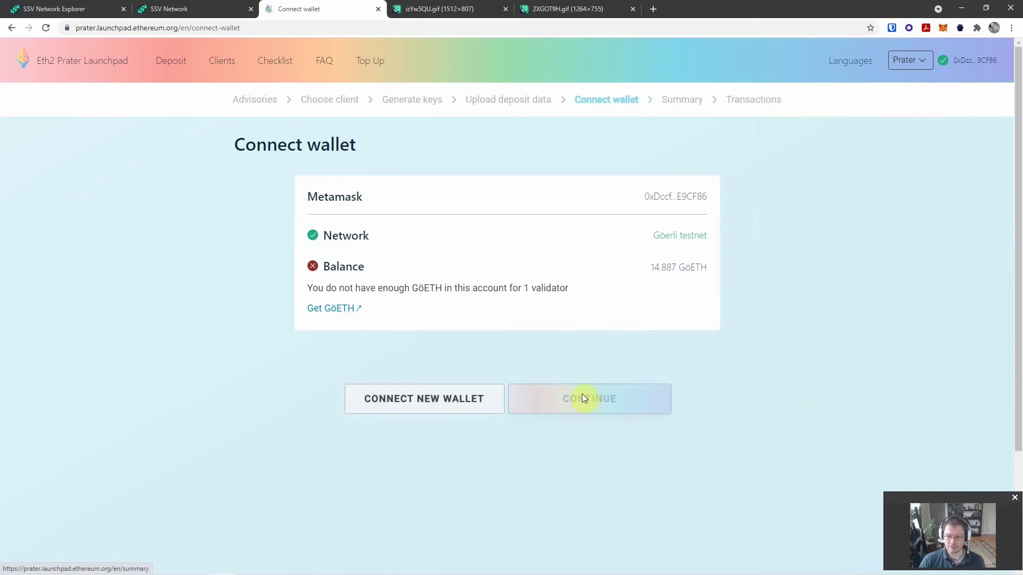
# Step: Switch to Discord to read the Goerli ETH request instructions in prater-general, and return to the launchpad in Chrome
pyautogui.hotkey('alt', 'Tab')
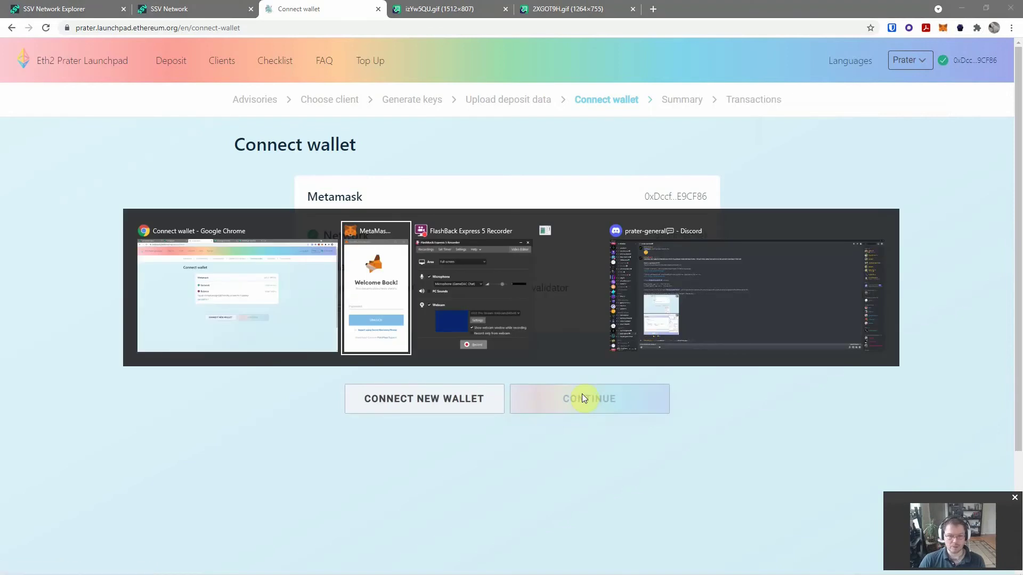
pyautogui.hotkey('alt', 'Tab')
pyautogui.hotkey('alt', 'Tab')
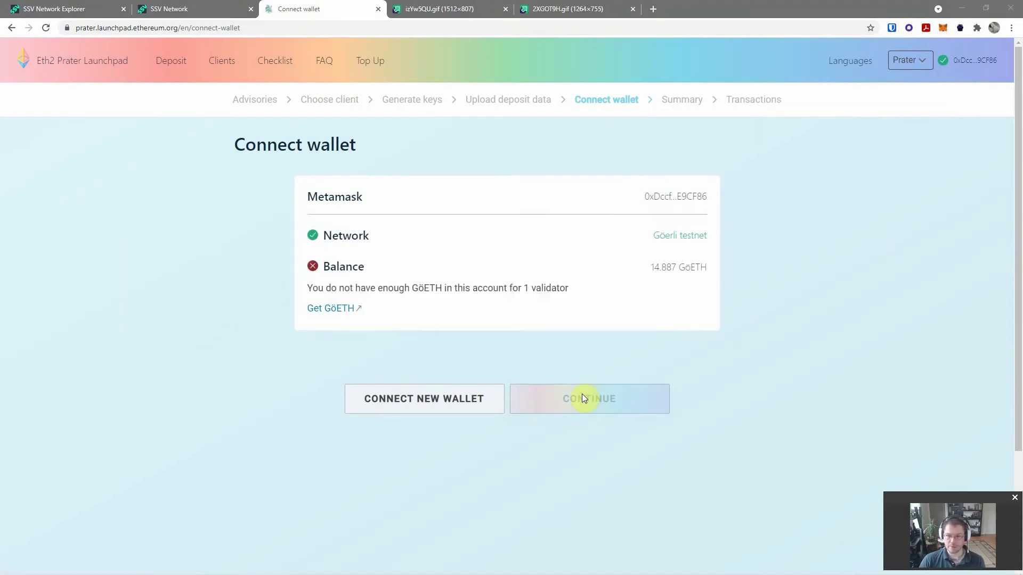
pyautogui.hotkey('alt', 'Tab')
pyautogui.hotkey('alt', 'Tab')
pyautogui.hotkey('alt', 'Tab')
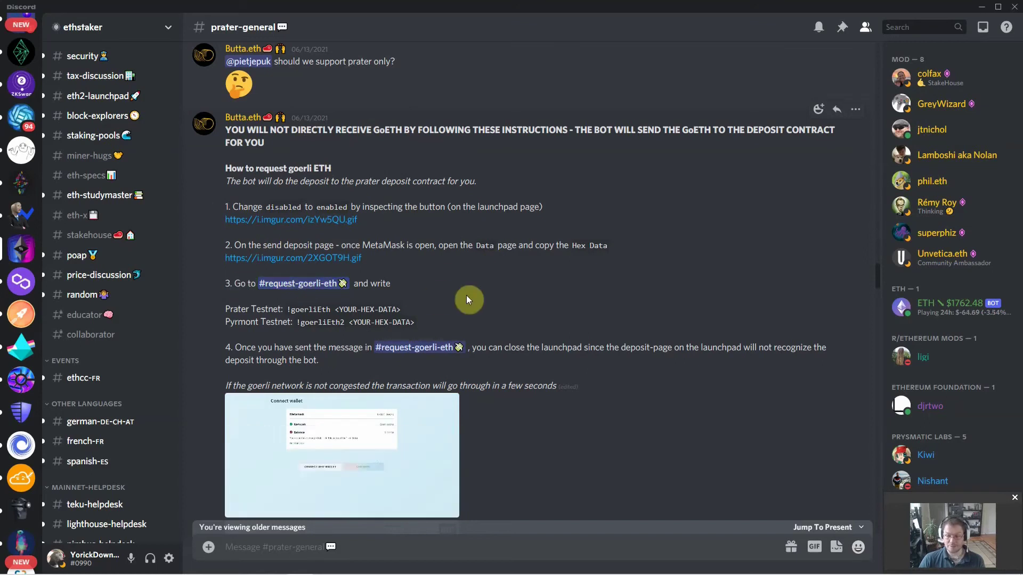
pyautogui.hotkey('alt', 'Tab')
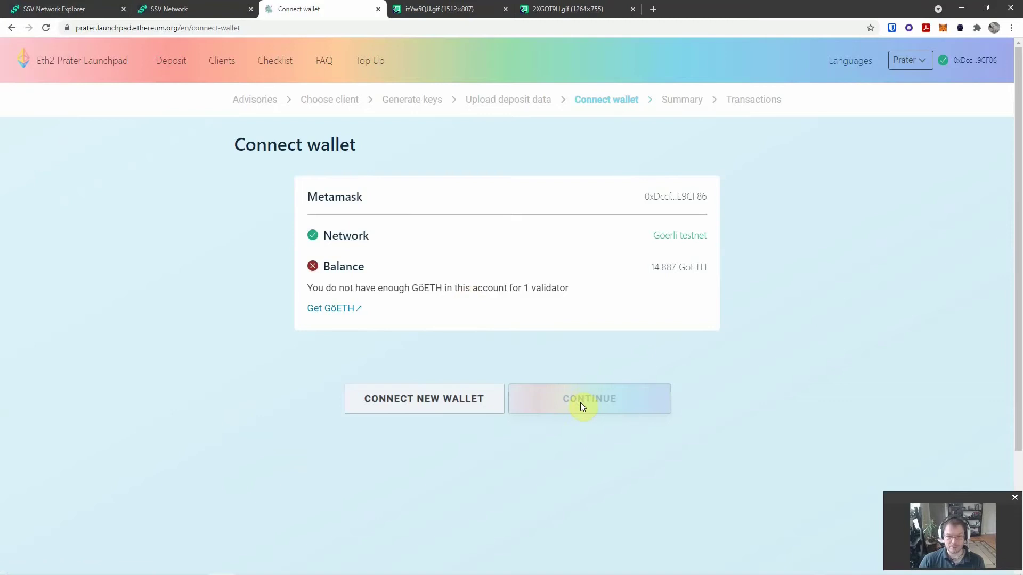
# Step: Try to continue past the Connect wallet page and open the page's HTML elements in the developer tools
pyautogui.click(582, 403)
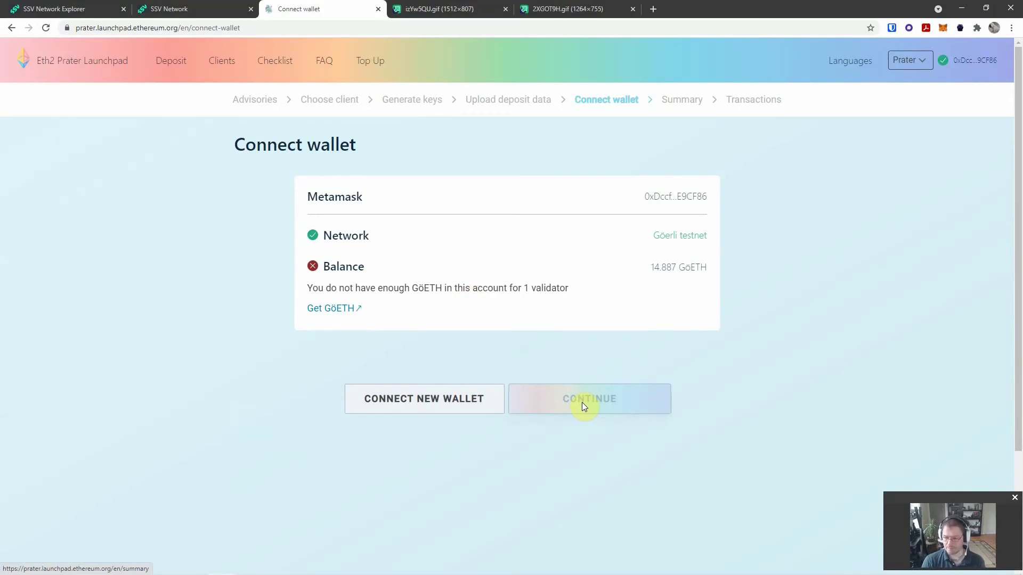
pyautogui.click(574, 400)
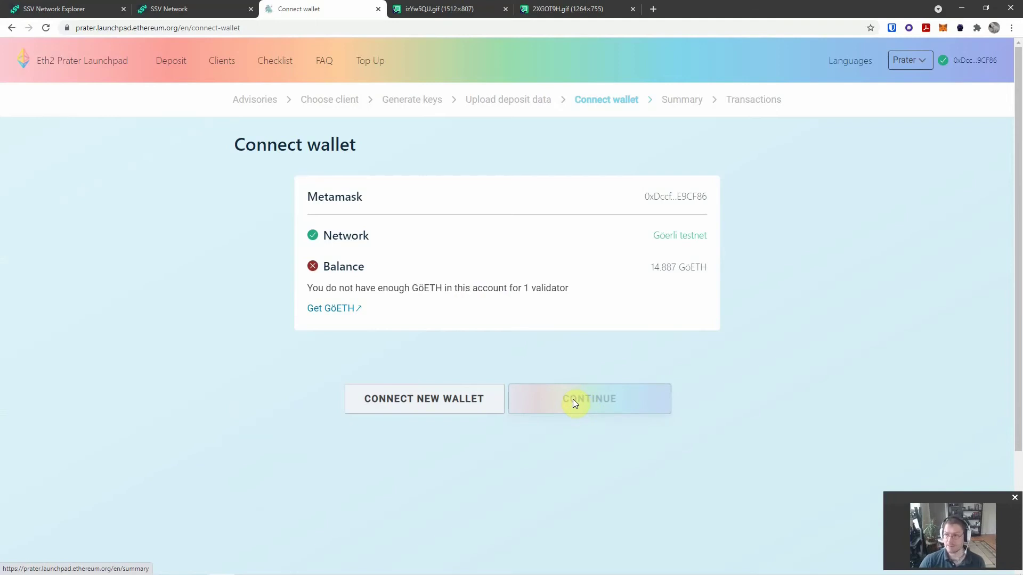
pyautogui.press('F12')
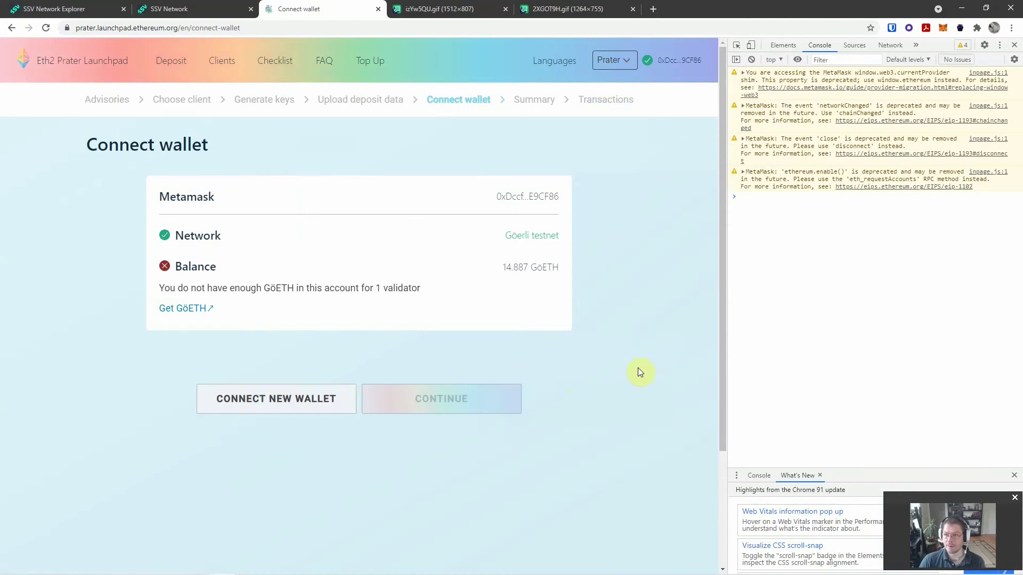
pyautogui.click(782, 46)
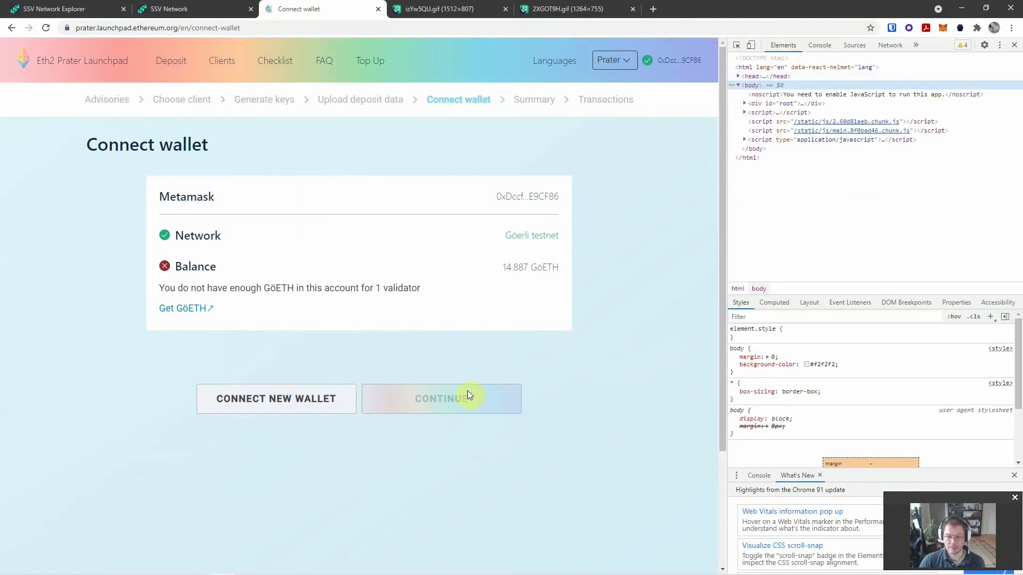
pyautogui.click(461, 400)
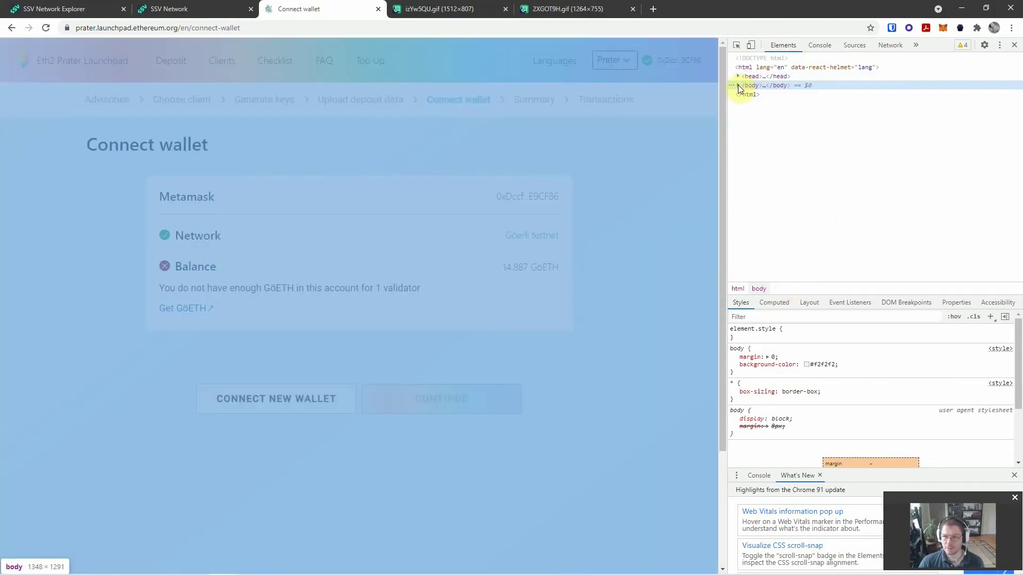
# Step: Expand the page's element tree from the body down to the Continue button inside the /en/summary link
pyautogui.click(738, 86)
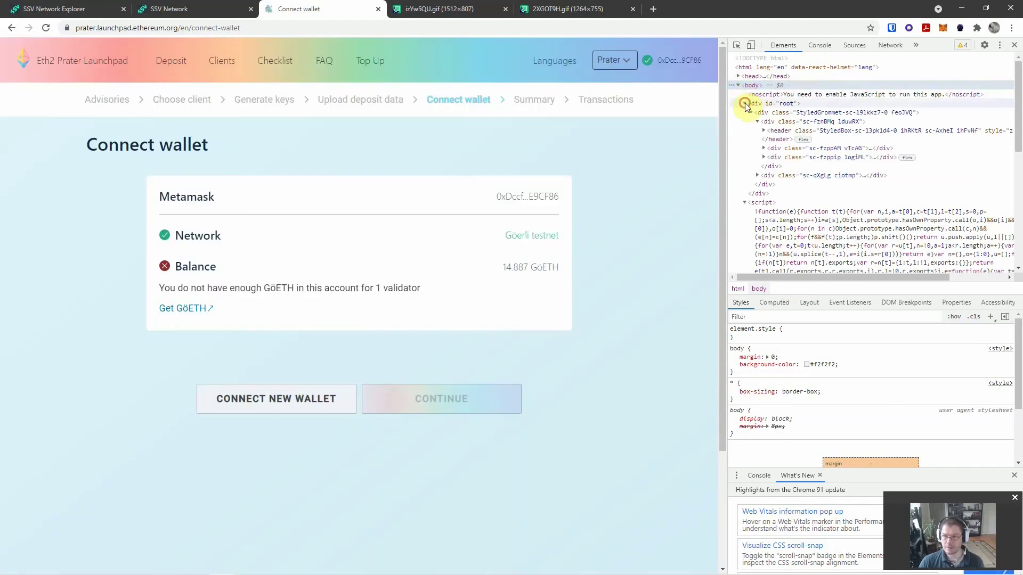
pyautogui.click(745, 104)
pyautogui.click(745, 104)
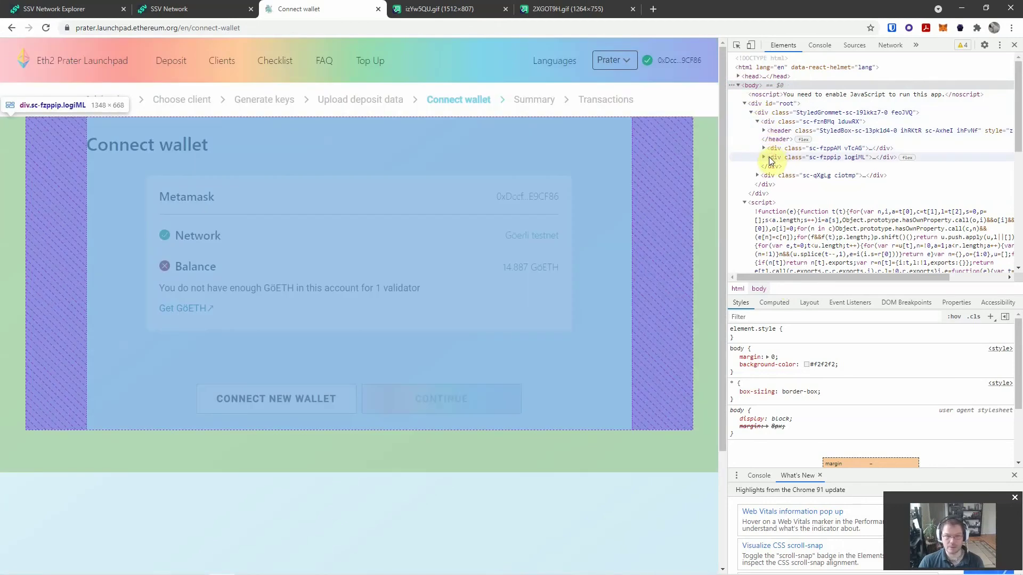
pyautogui.click(763, 157)
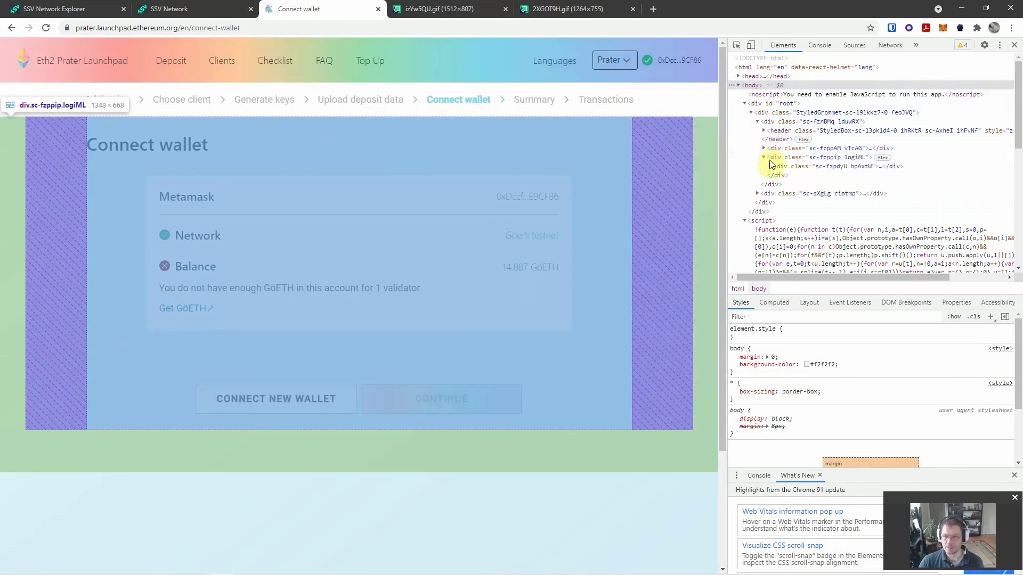
pyautogui.click(769, 165)
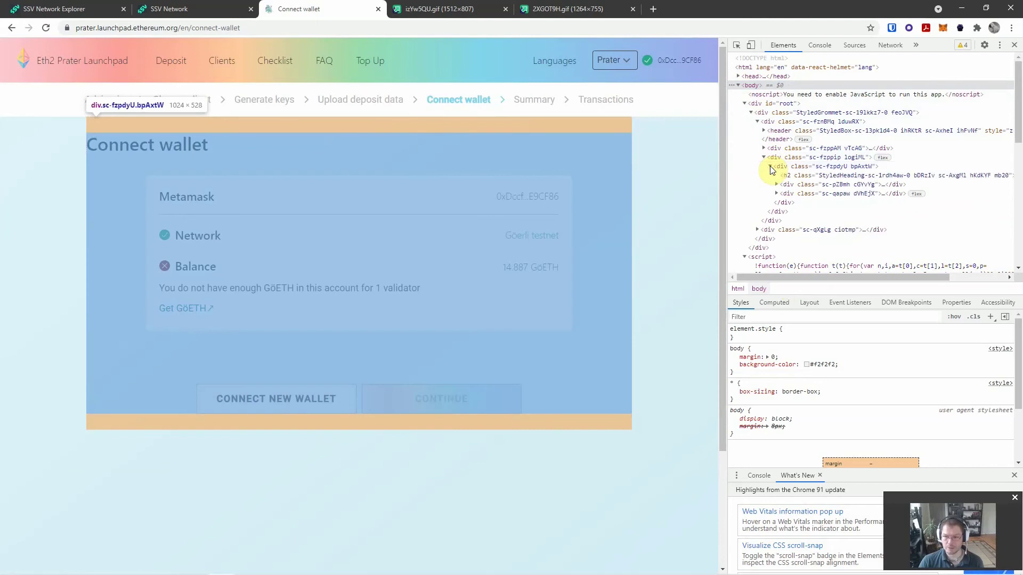
pyautogui.click(778, 195)
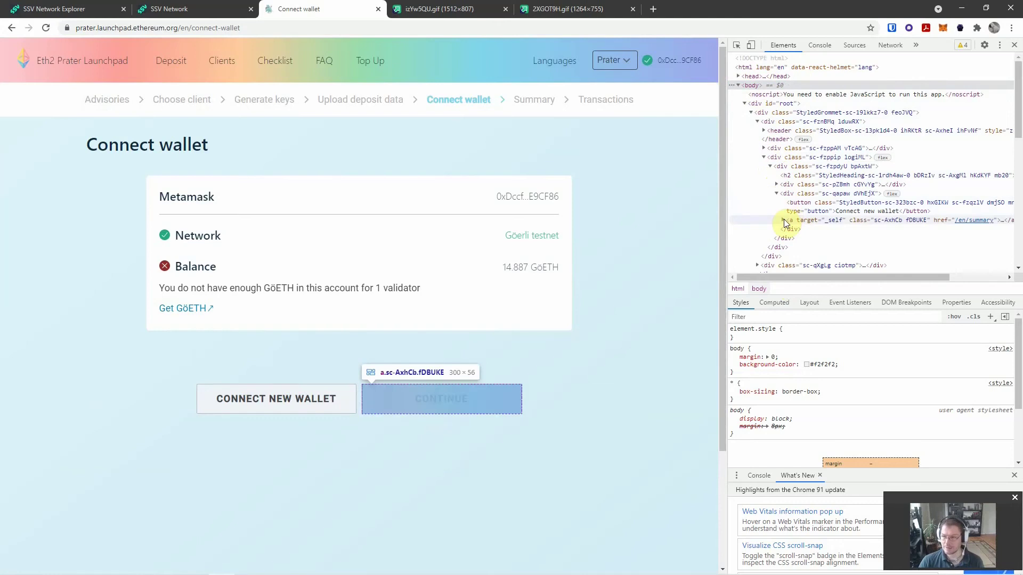
pyautogui.click(785, 220)
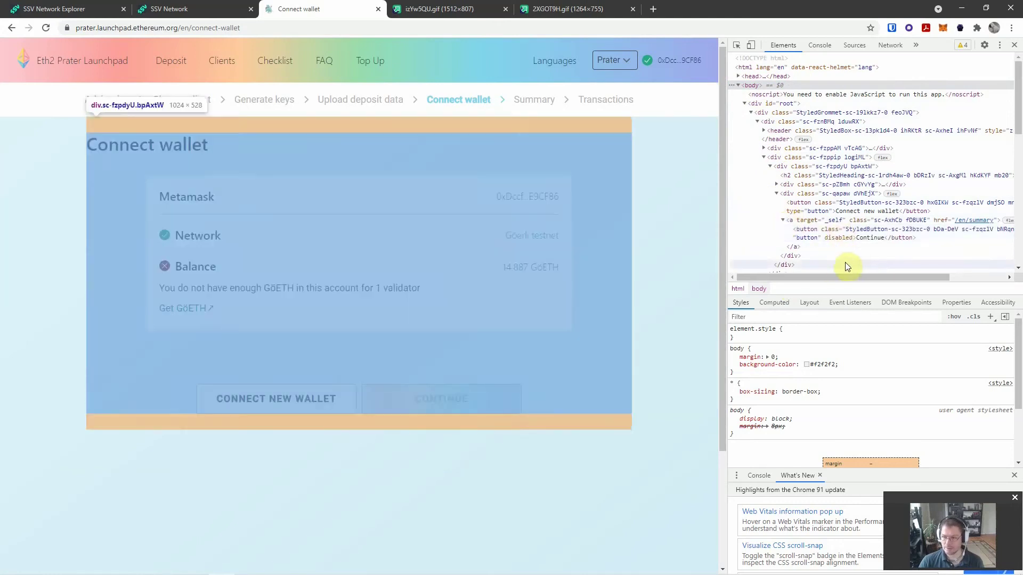
# Step: Change the Continue button's disabled attribute to enabled, close the developer tools, and proceed to the Summary page
pyautogui.click(832, 237)
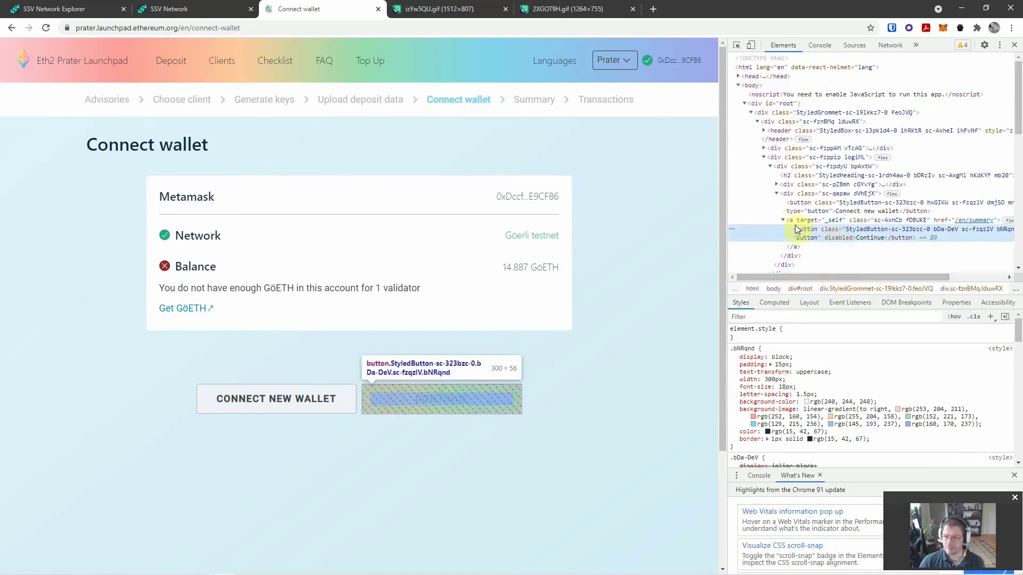
pyautogui.doubleClick(837, 238)
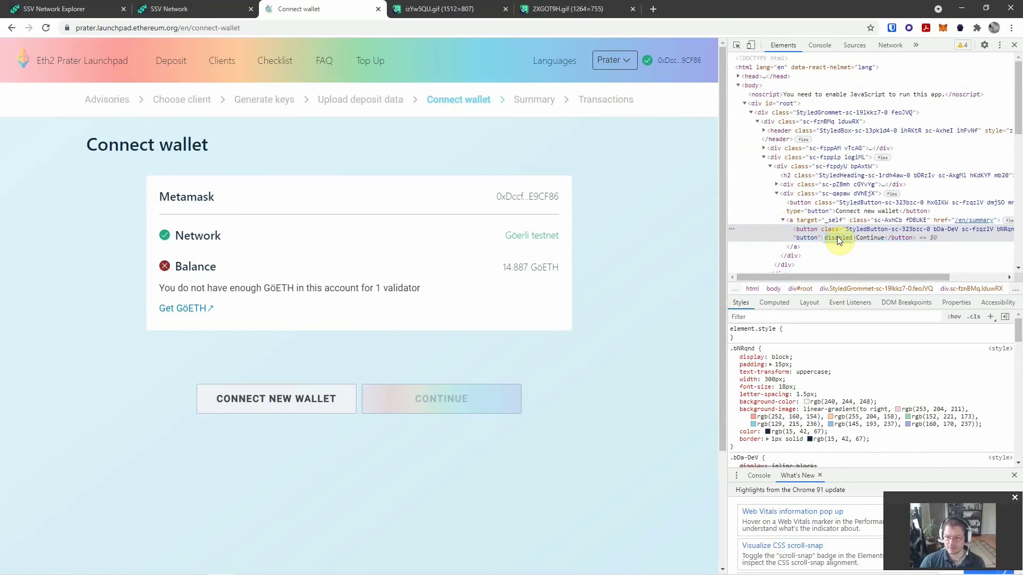
pyautogui.write('enabled')
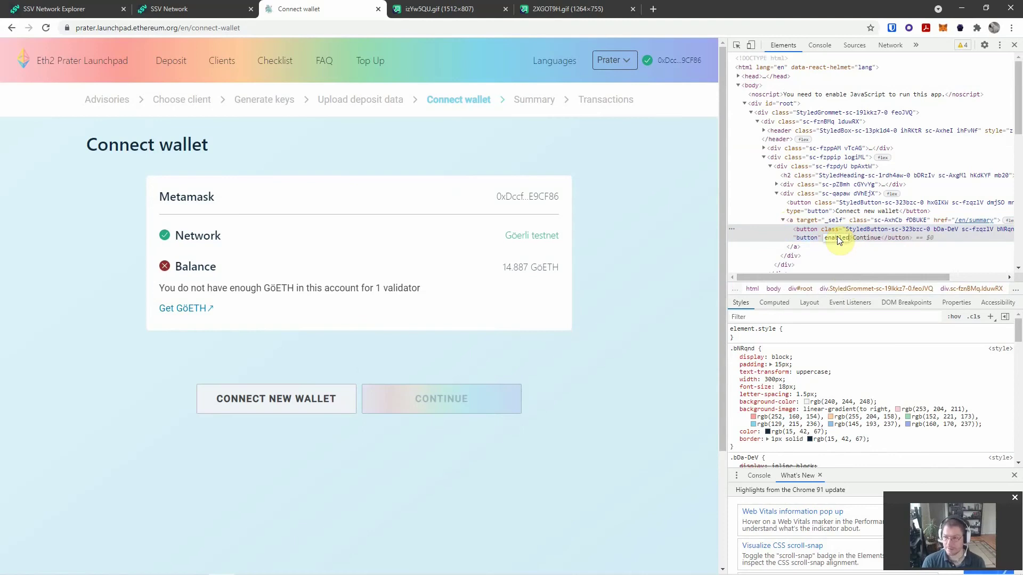
pyautogui.press('Return')
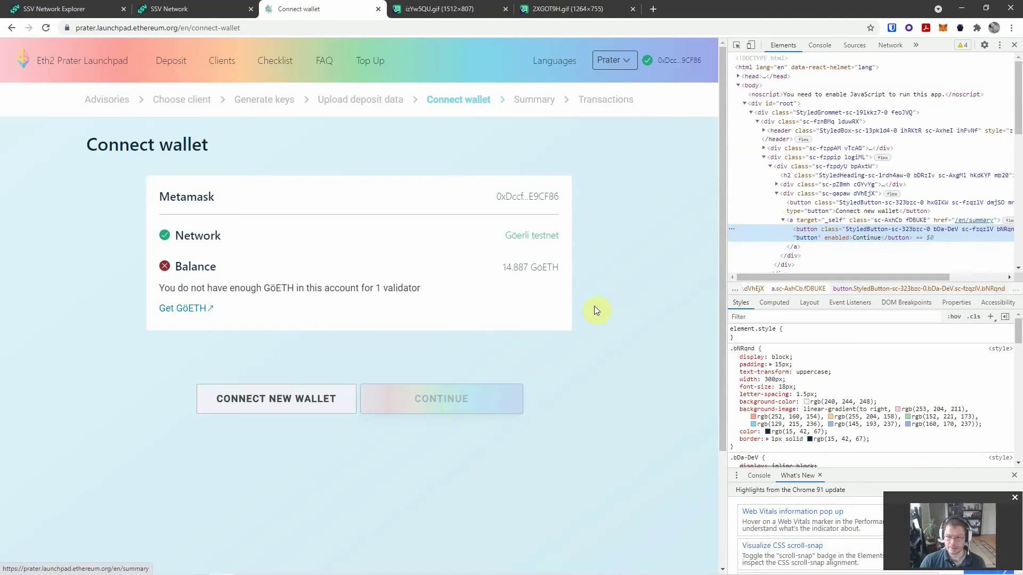
pyautogui.press('F12')
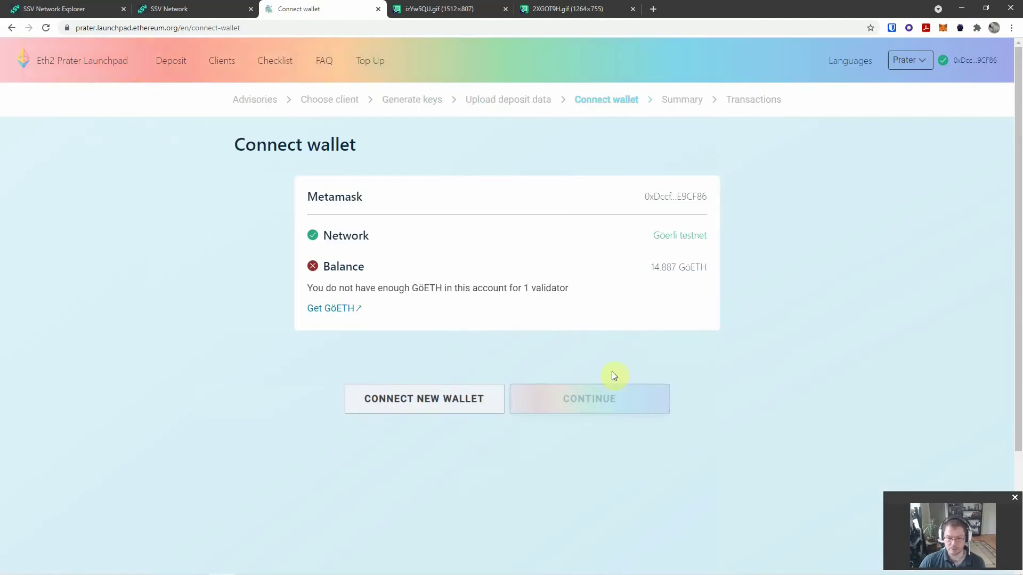
pyautogui.click(599, 401)
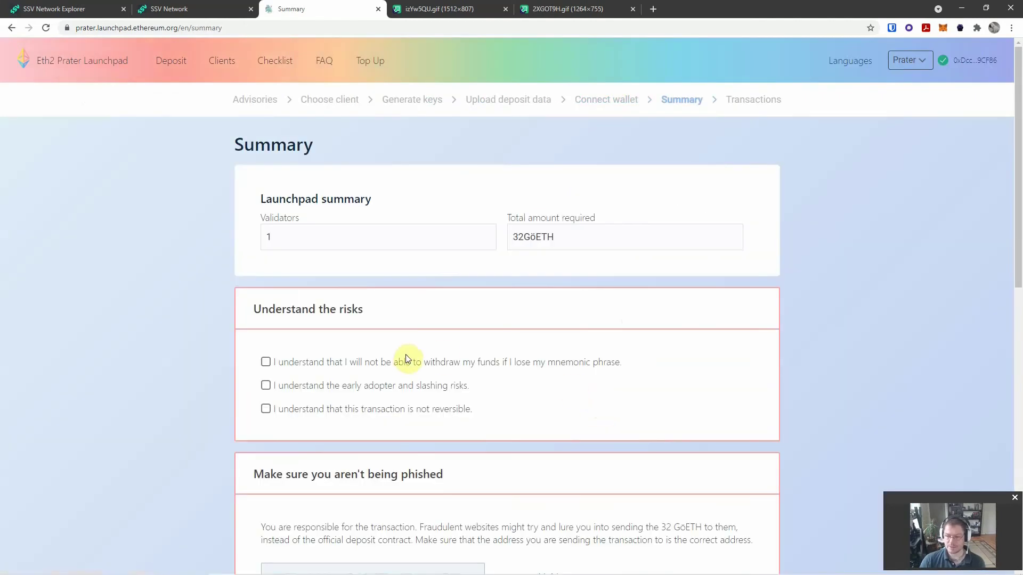
# Step: Accept all the risk, phishing and double-deposit acknowledgements on the Summary page and continue to Transactions
pyautogui.click(267, 364)
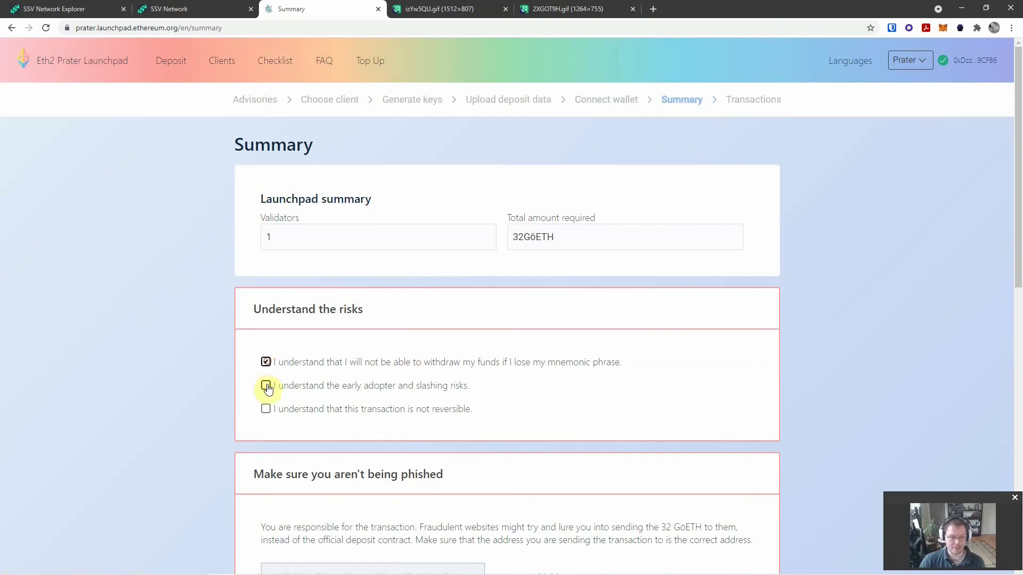
pyautogui.click(267, 388)
pyautogui.click(267, 410)
pyautogui.scroll(-5, 387, 372)
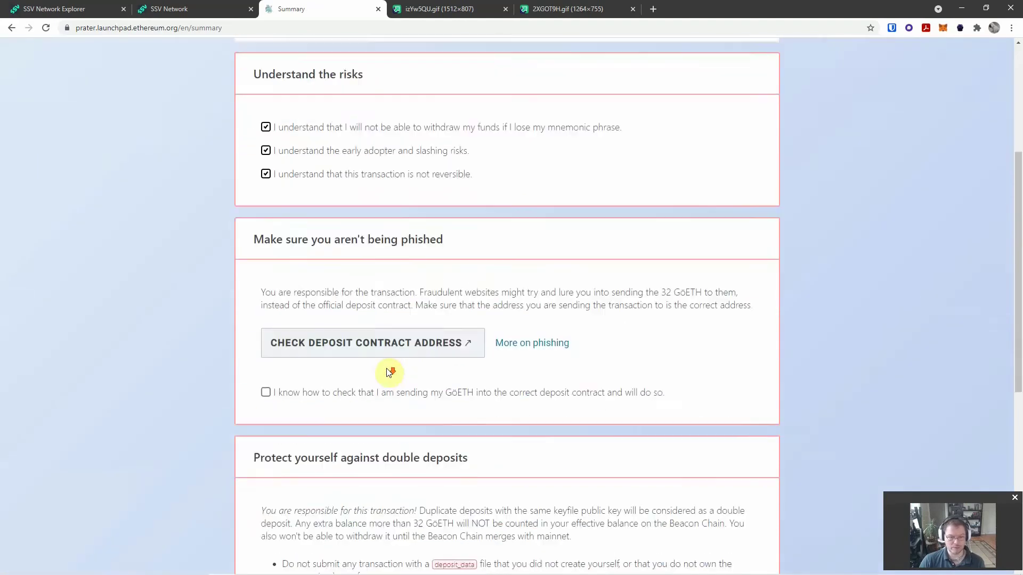
pyautogui.click(265, 363)
pyautogui.scroll(-5, 474, 347)
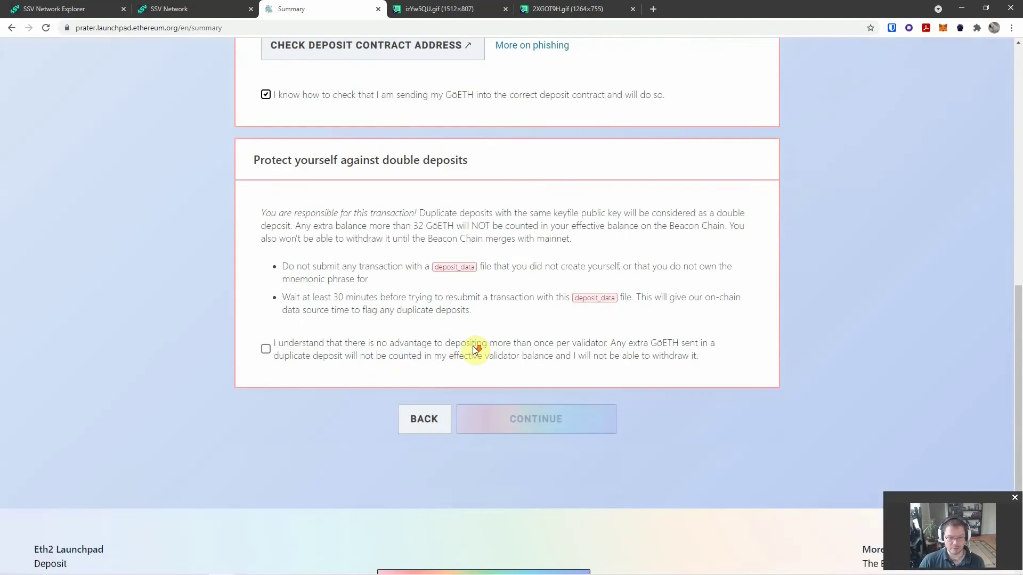
pyautogui.click(267, 349)
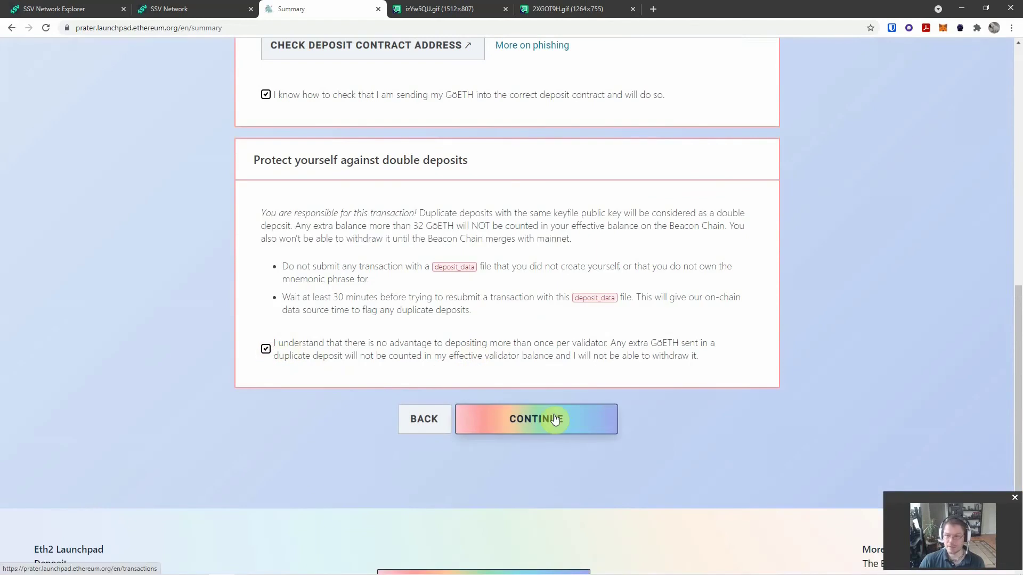
pyautogui.click(555, 419)
pyautogui.click(554, 419)
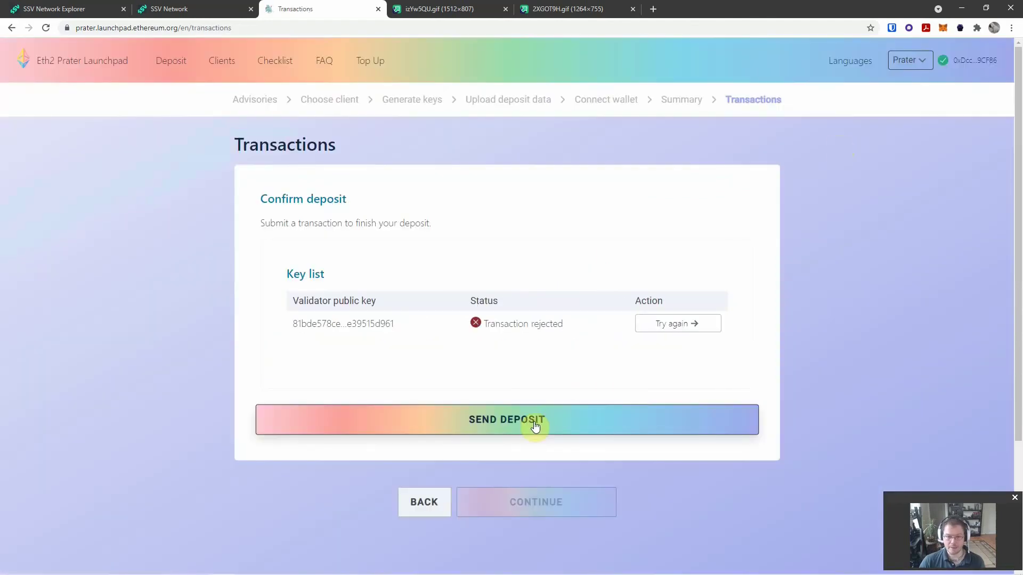
# Step: Send the deposit for the validator key and unlock MetaMask with the wallet password
pyautogui.click(535, 425)
pyautogui.click(872, 192)
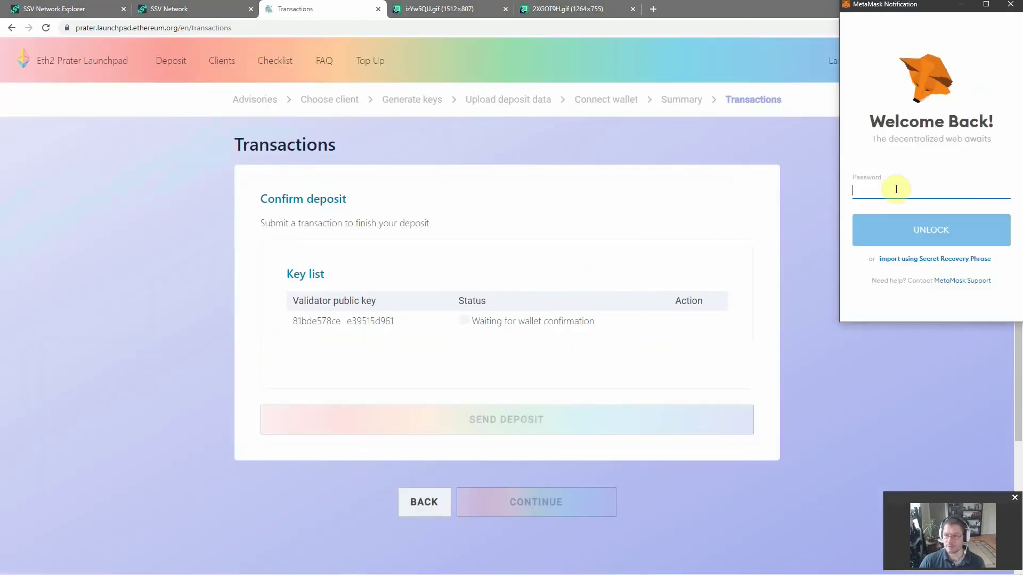
pyautogui.hotkey('ctrl', 'v')
pyautogui.click(920, 226)
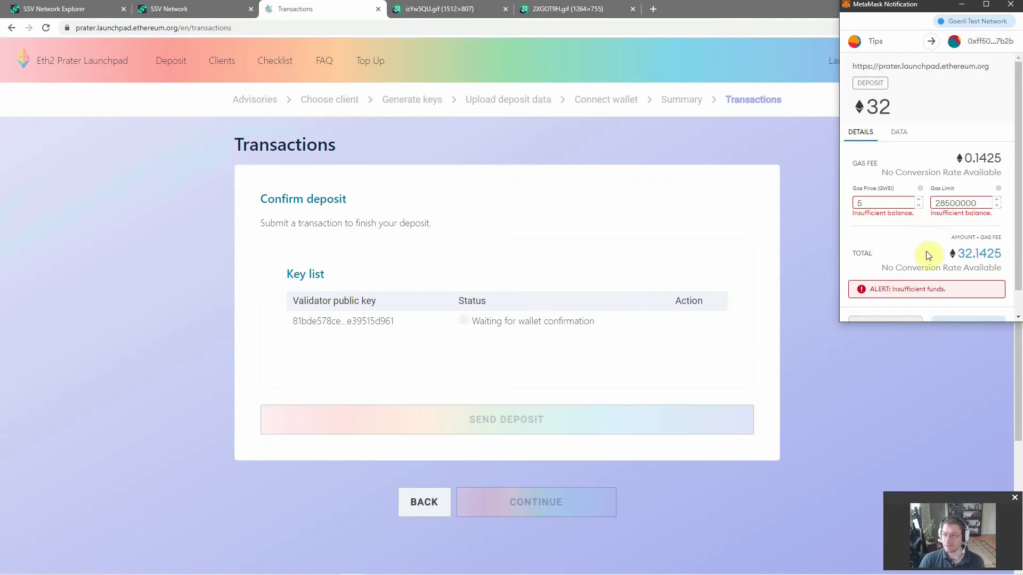
# Step: Copy the deposit transaction's full hex data from the MetaMask request's data details
pyautogui.click(896, 134)
pyautogui.scroll(-6, 919, 227)
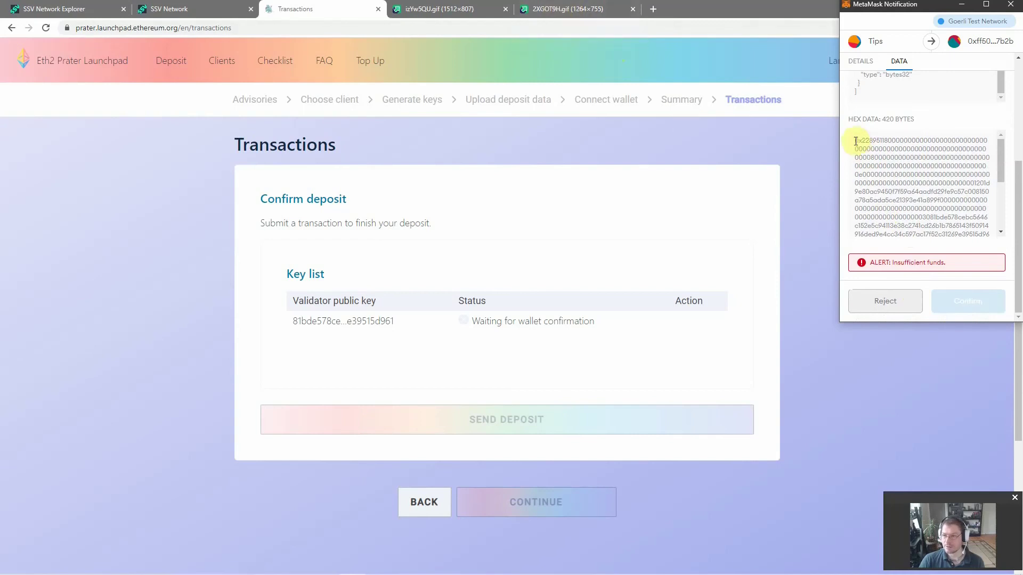
pyautogui.moveTo(856, 141); pyautogui.dragTo(969, 230)
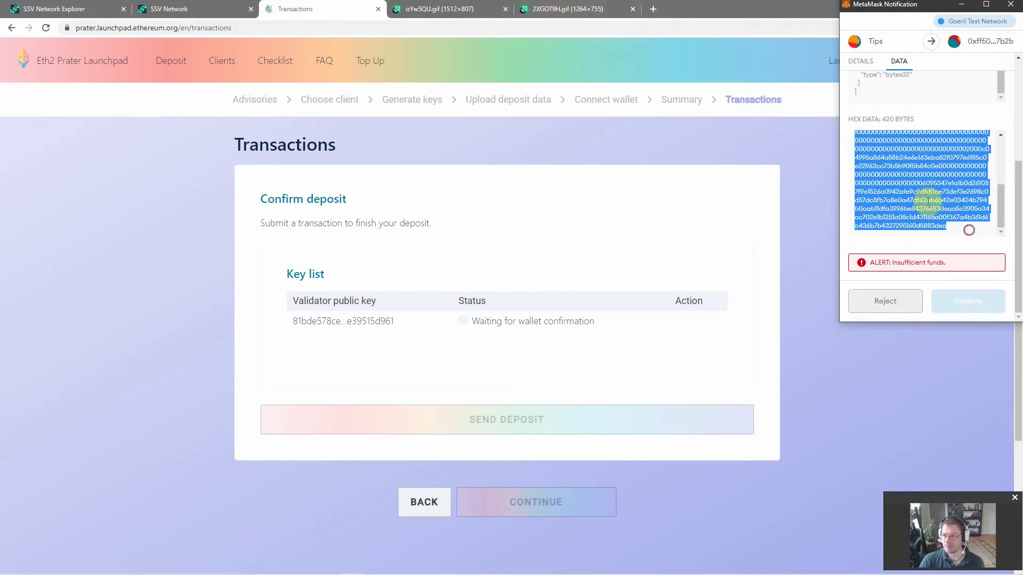
pyautogui.rightClick(927, 201)
pyautogui.click(847, 208)
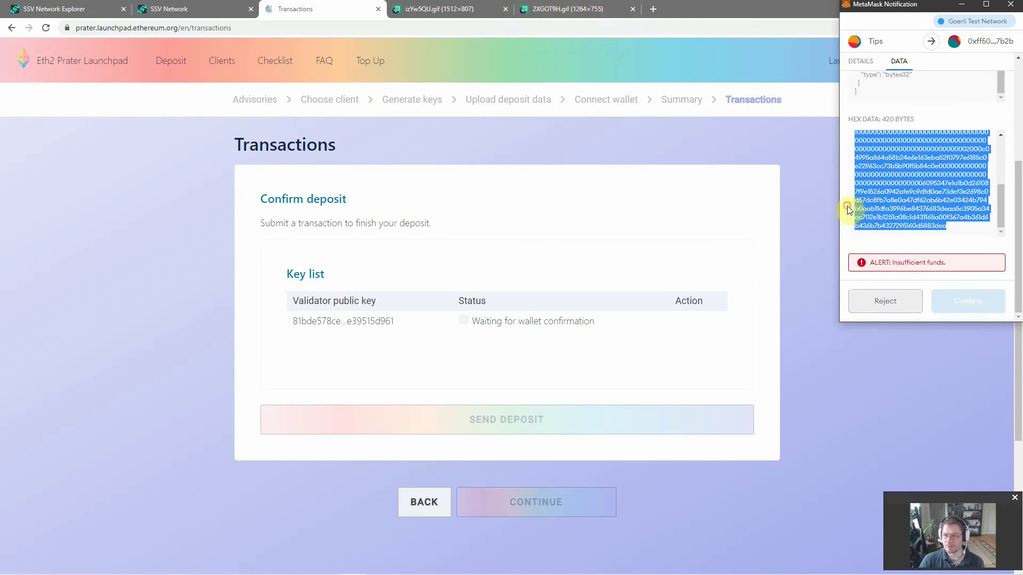
# Step: Review the two imgur guide GIFs on copying the hex data and enabling the Continue button, and return to the launchpad's Transactions page
pyautogui.click(547, 16)
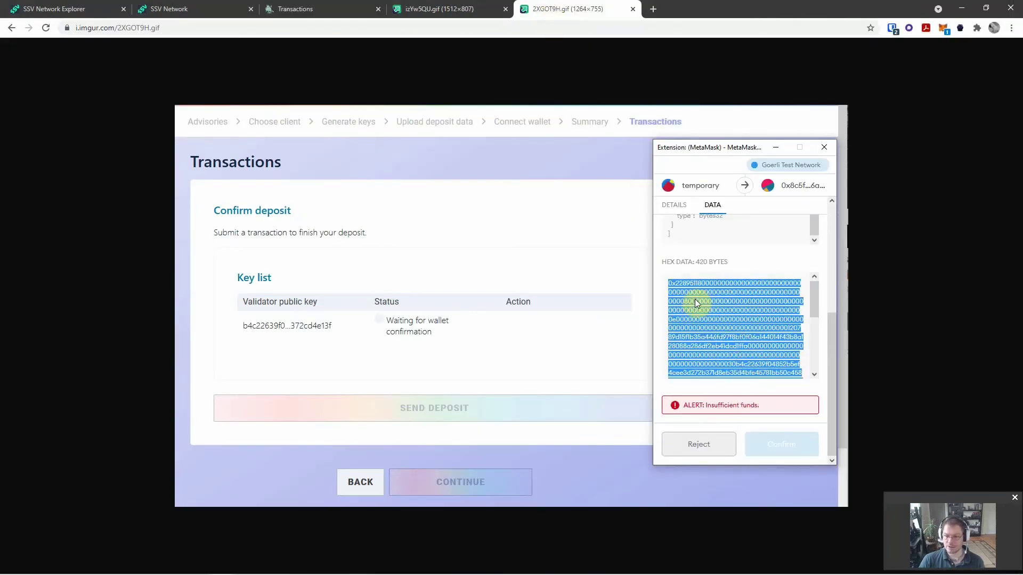
pyautogui.click(453, 7)
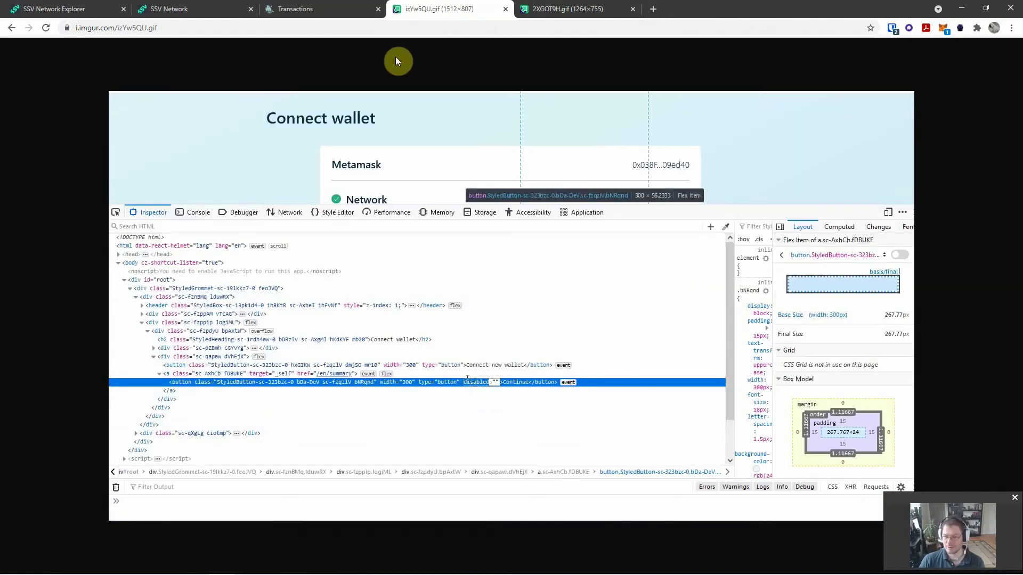
pyautogui.click(302, 11)
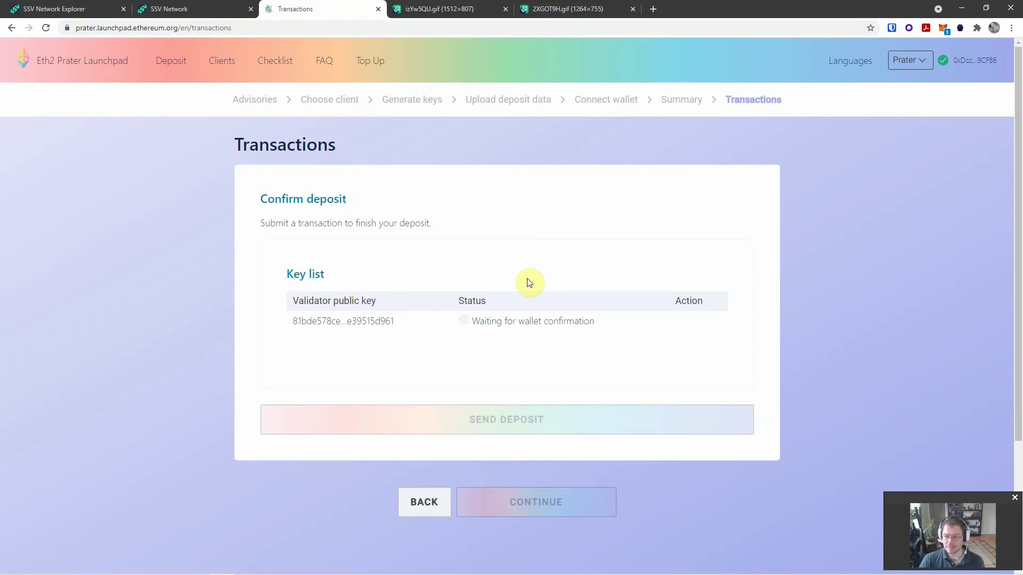
# Step: Switch to Discord and open the #request-goerli-eth channel linked in the GoETH instructions, going to its newest messages
pyautogui.hotkey('alt', 'Tab')
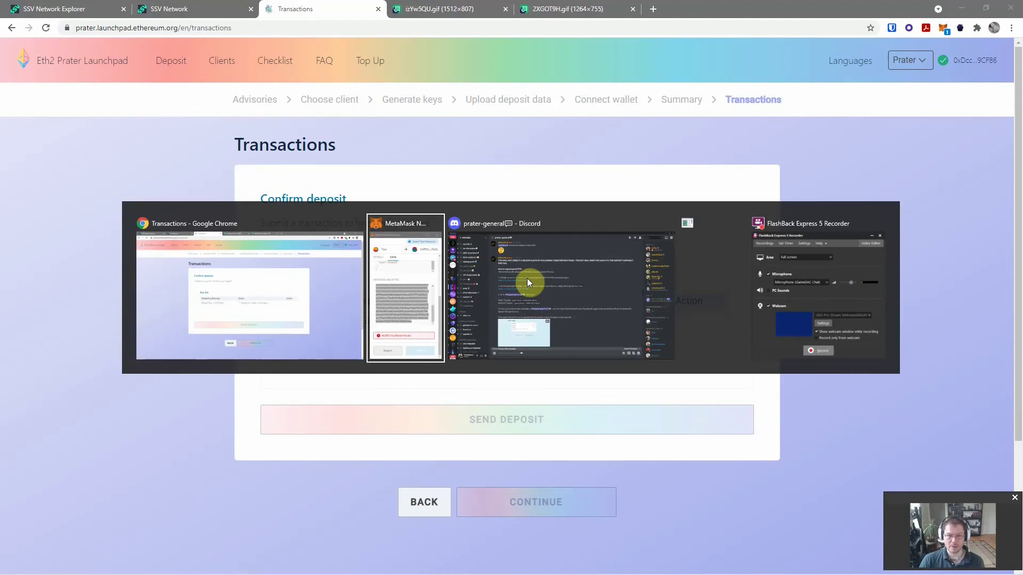
pyautogui.hotkey('alt', 'Tab')
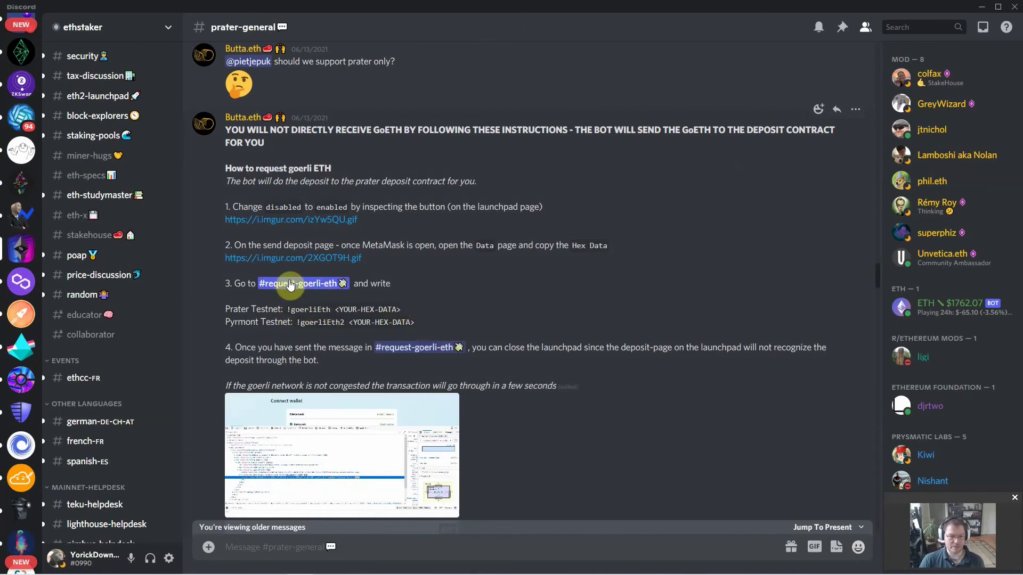
pyautogui.click(294, 284)
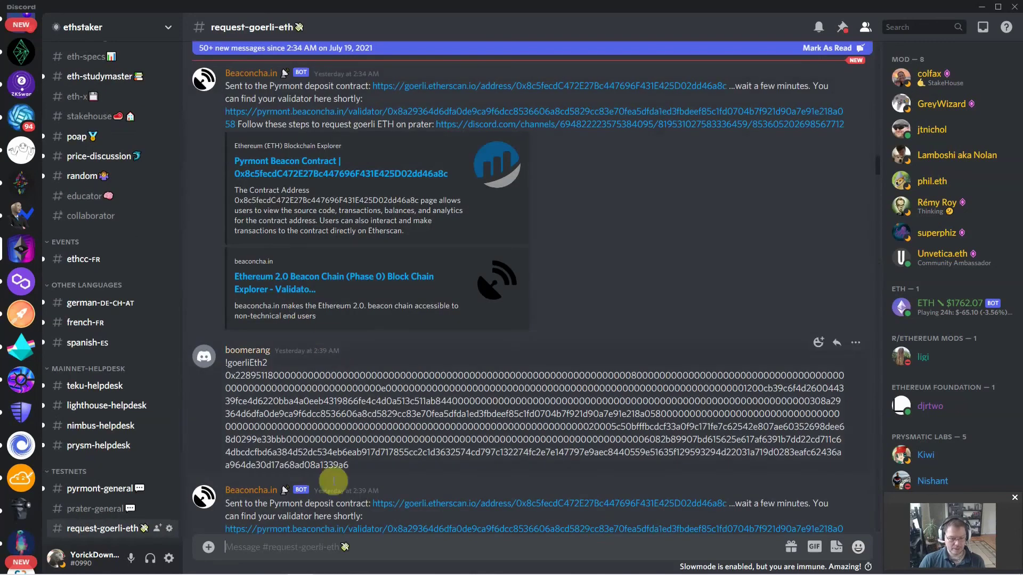
pyautogui.scroll(-10, 621, 486)
pyautogui.scroll(-15, 614, 496)
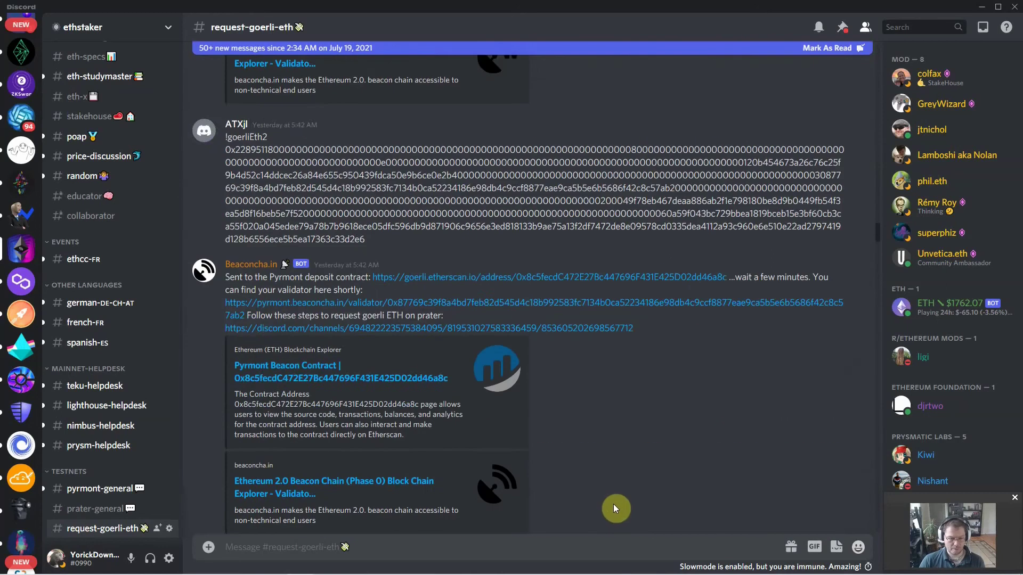
pyautogui.scroll(-15, 458, 528)
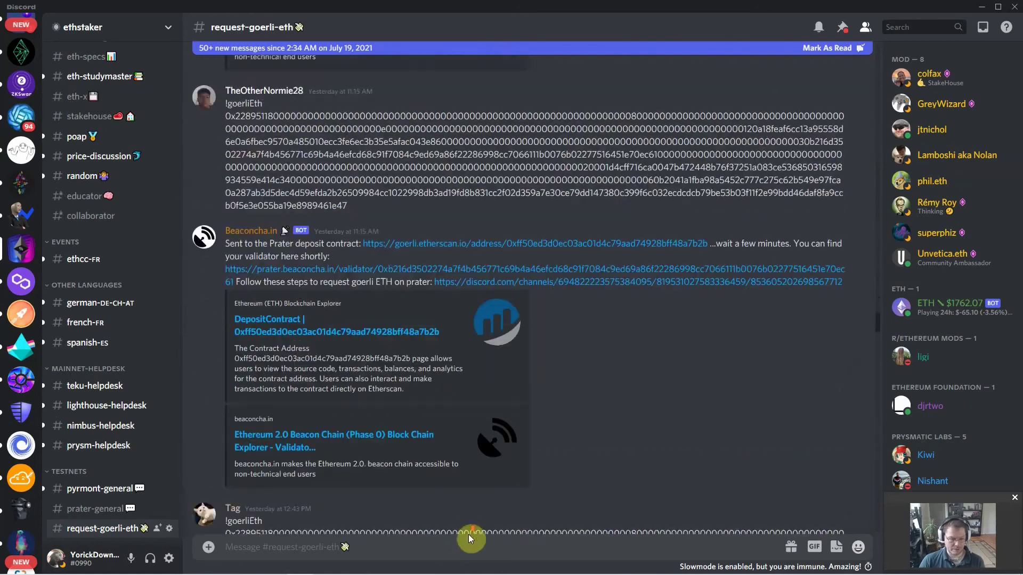
pyautogui.scroll(-15, 554, 519)
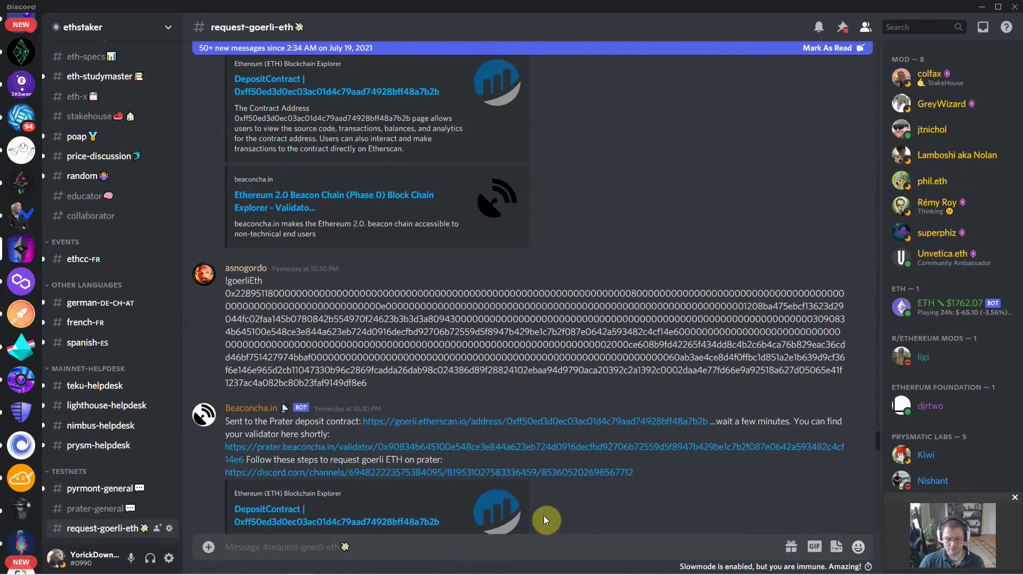
pyautogui.scroll(-3, 527, 532)
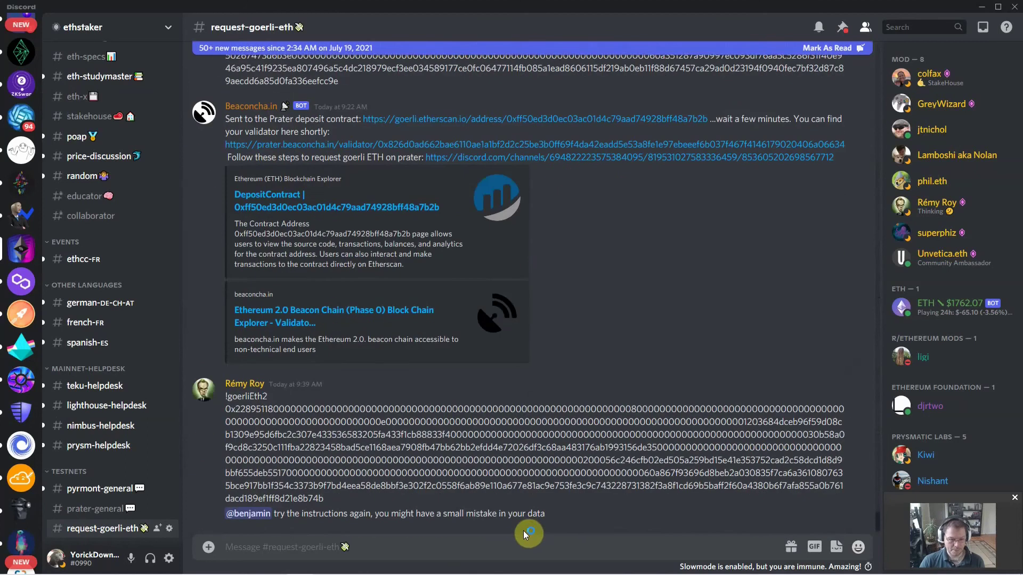
# Step: Post the command !goerliEth followed by the copied hex data in #request-goerli-eth
pyautogui.write('!')
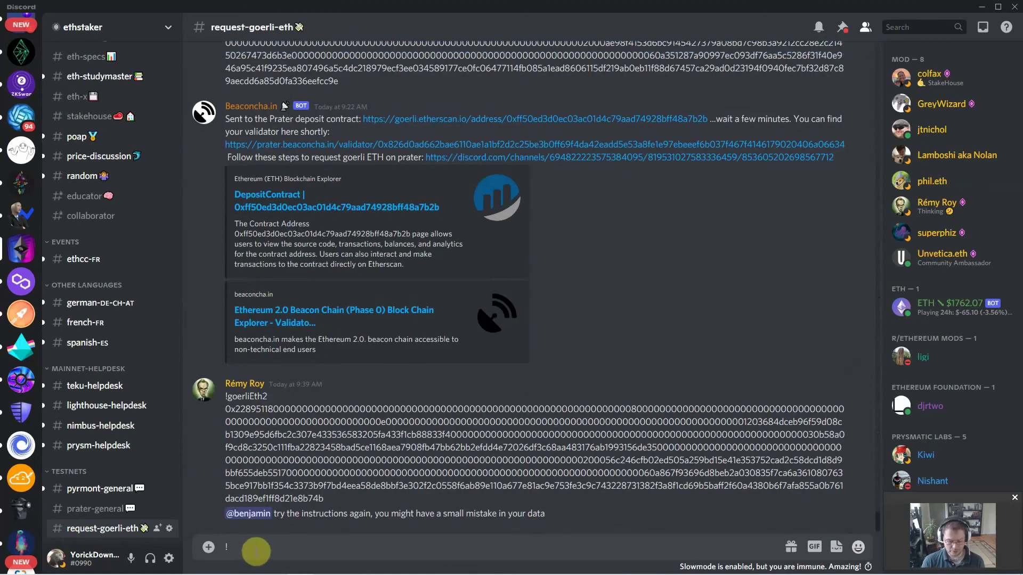
pyautogui.write('goerliEth')
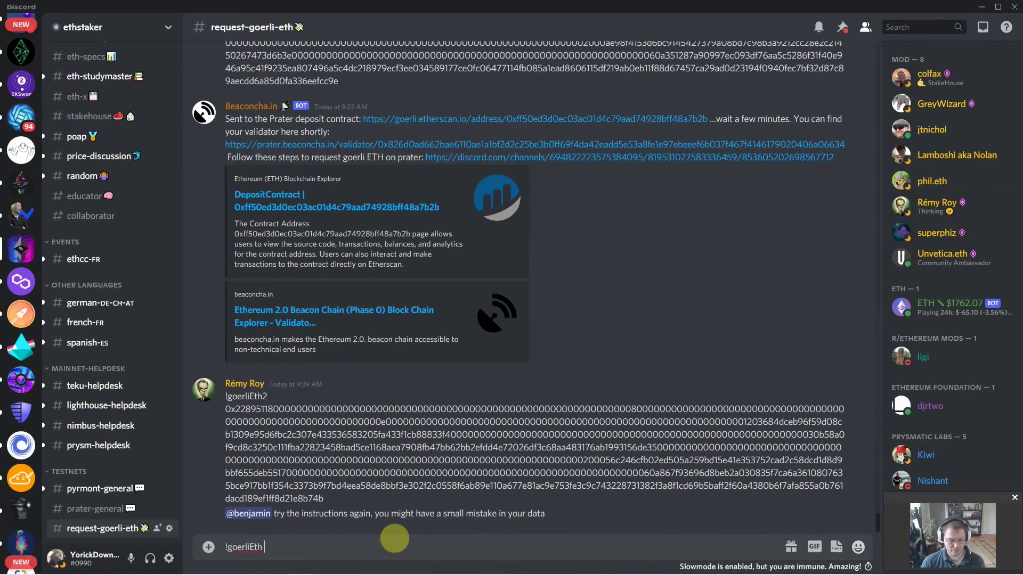
pyautogui.hotkey('ctrl', 'v')
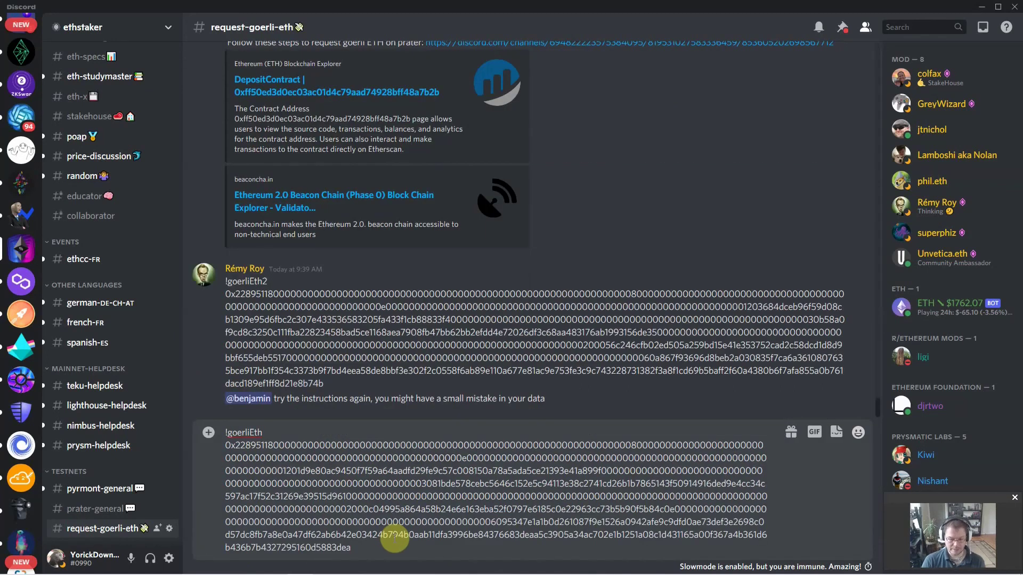
pyautogui.press('Return')
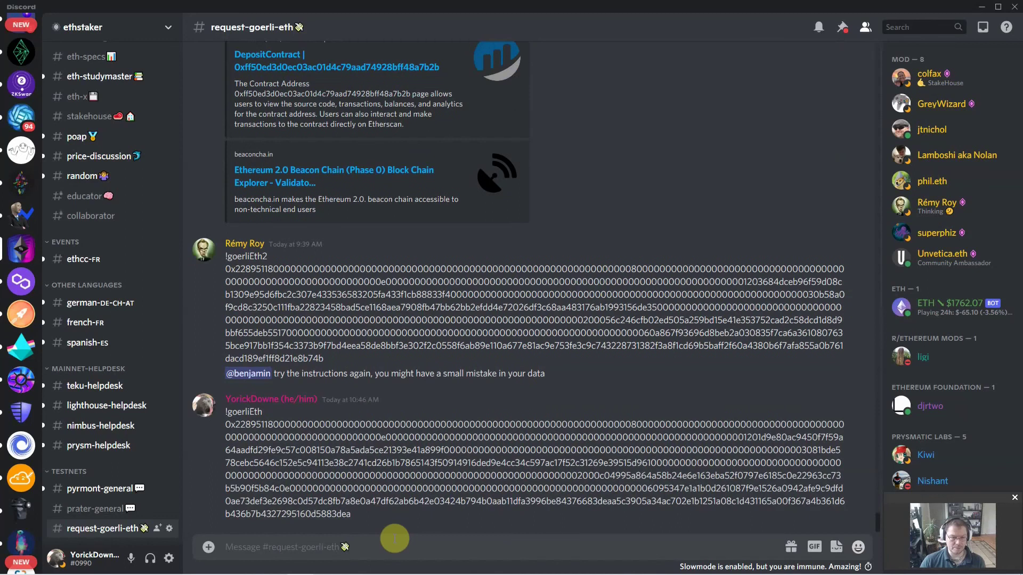